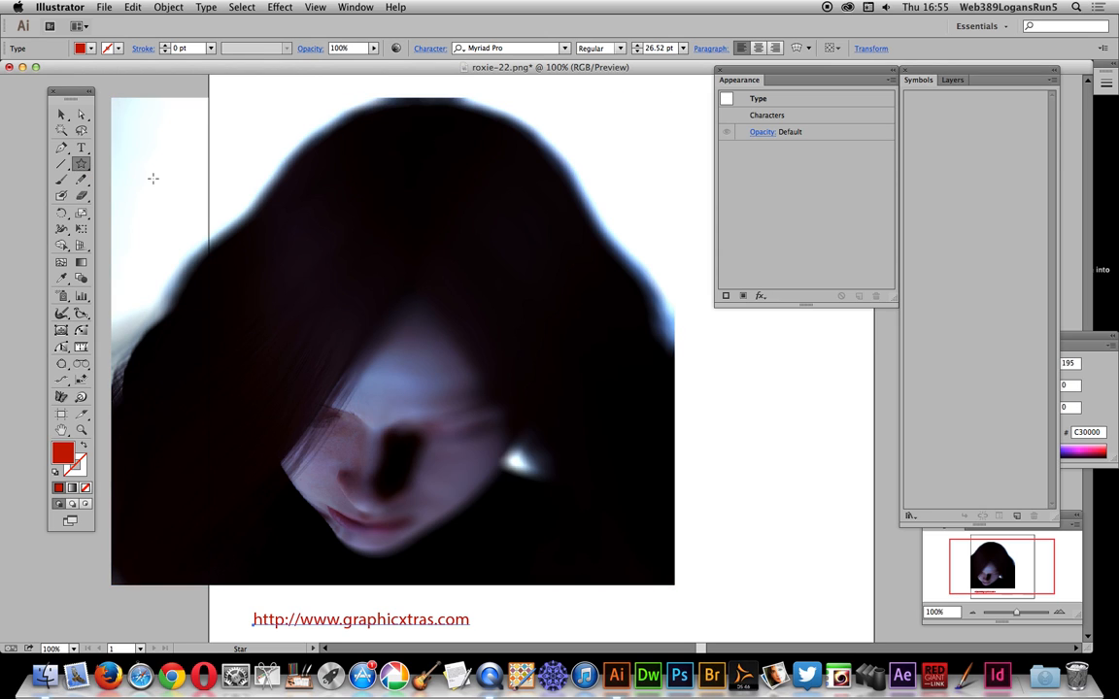
Step: Draw a red star about 85 px wide beside the photo and save it as a Movie Clip symbol with the default options
drag(749, 499, 767, 452)
click(61, 114)
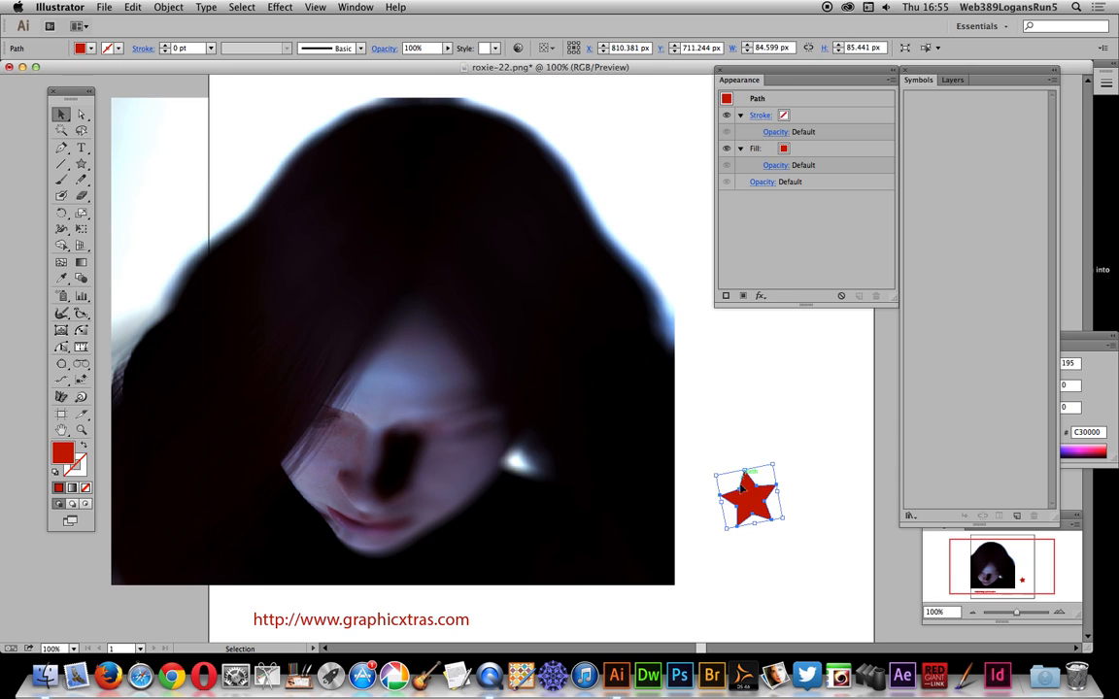
drag(748, 495, 947, 352)
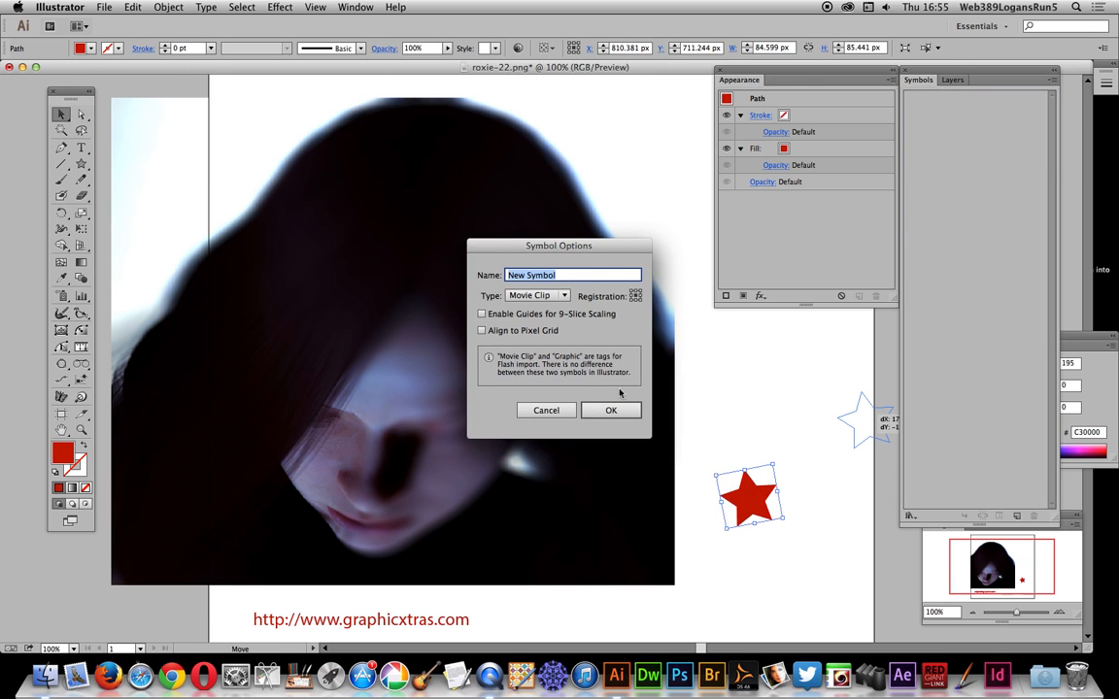
click(622, 409)
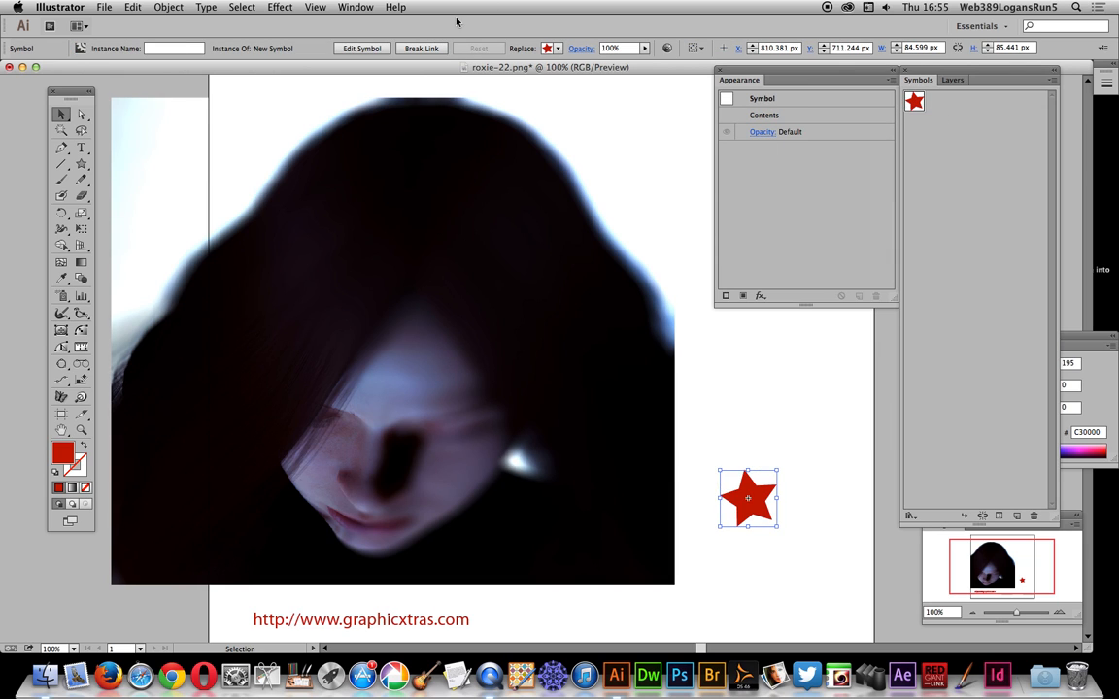
click(355, 7)
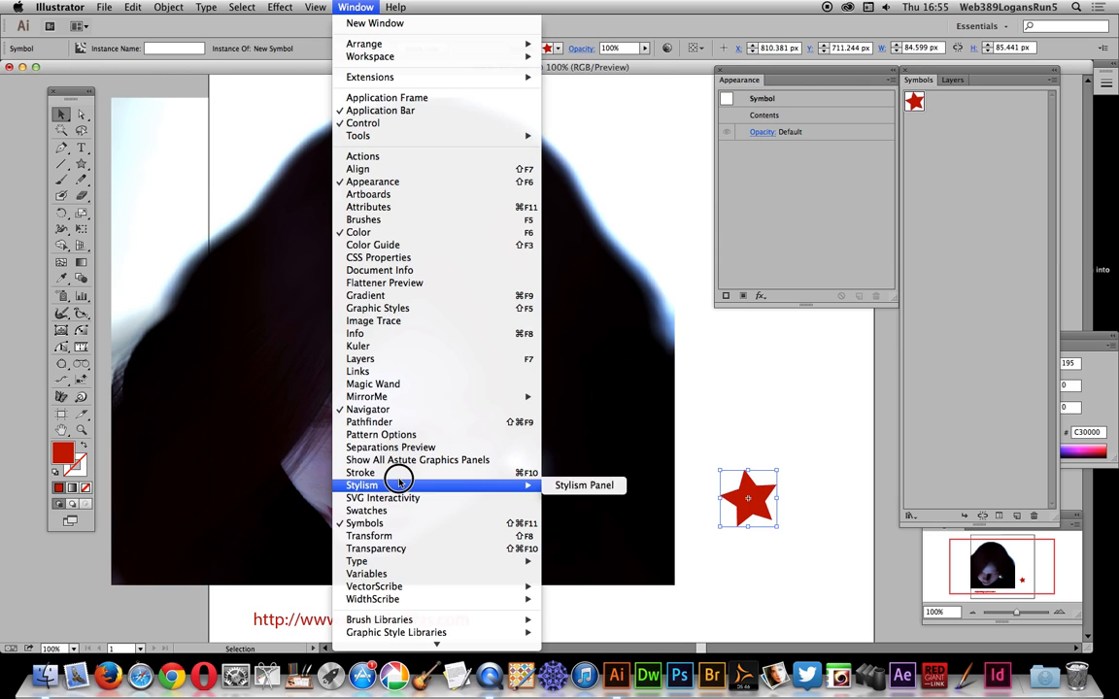
click(866, 340)
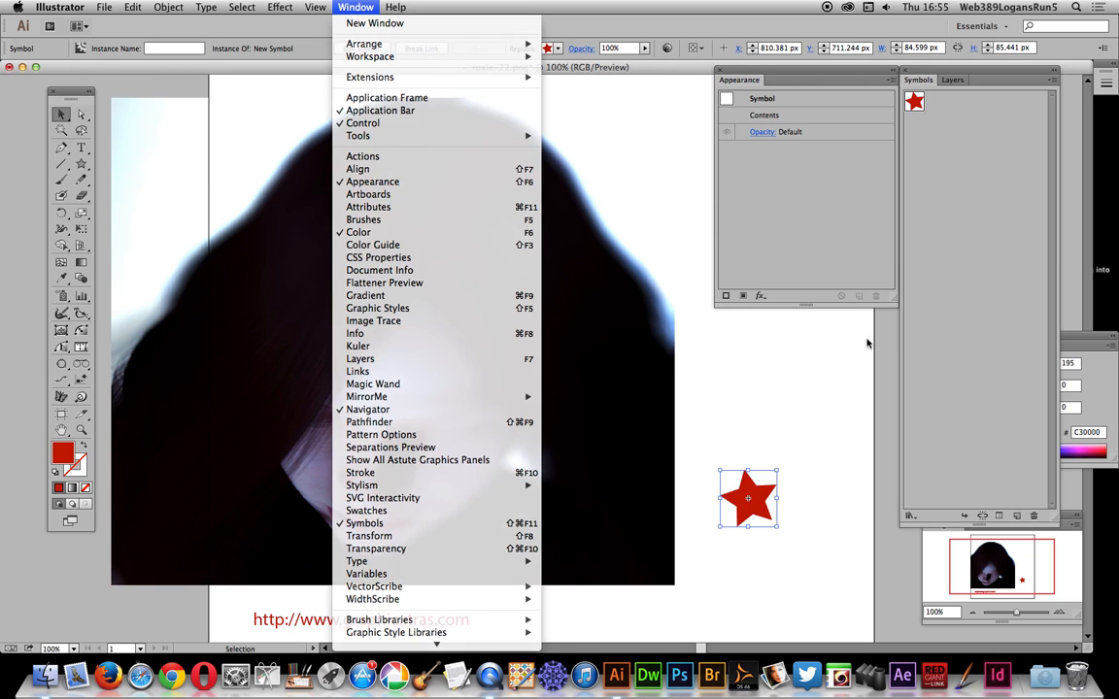
click(418, 292)
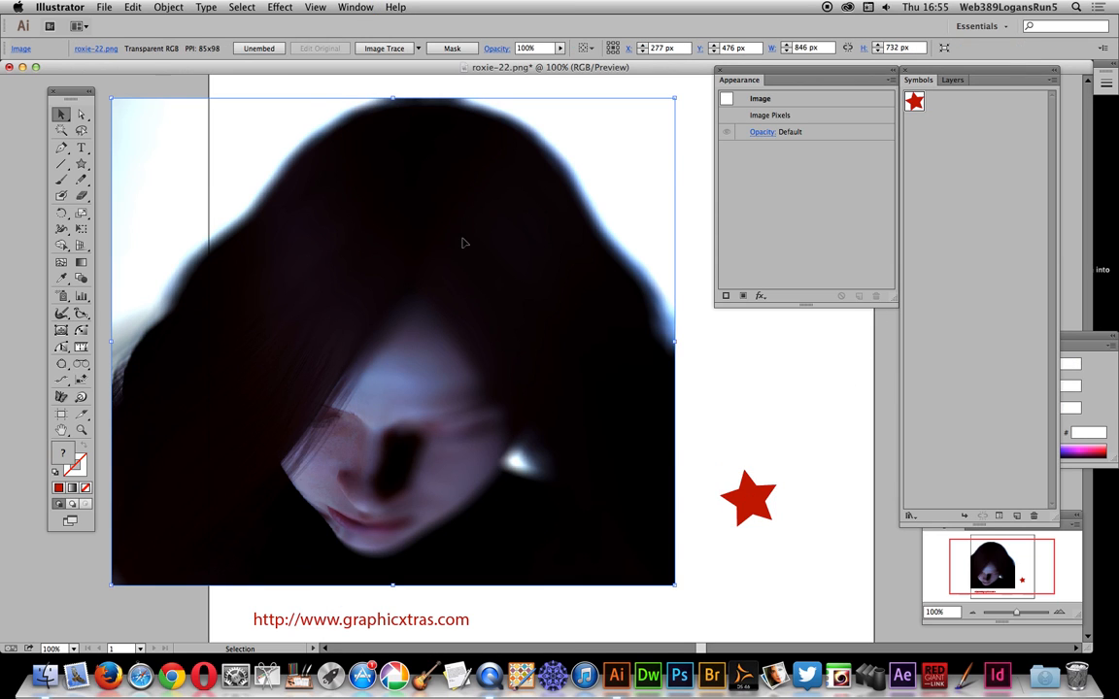
Step: Save the red web address text below the photo as a second Movie Clip symbol with the default options
click(403, 621)
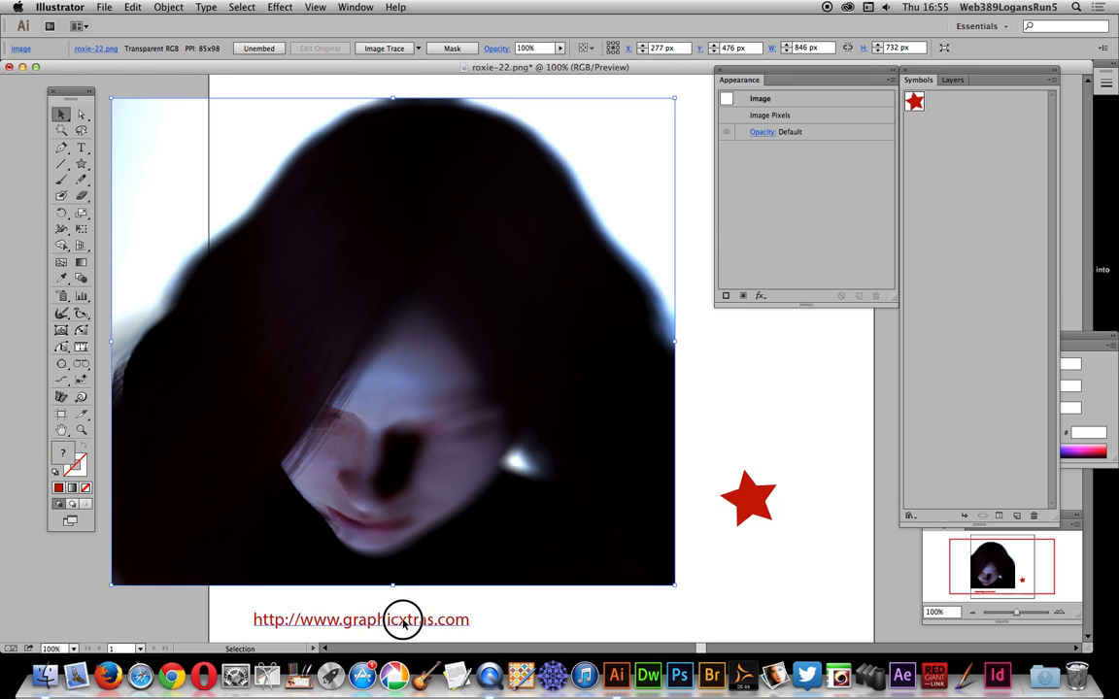
drag(403, 621, 950, 351)
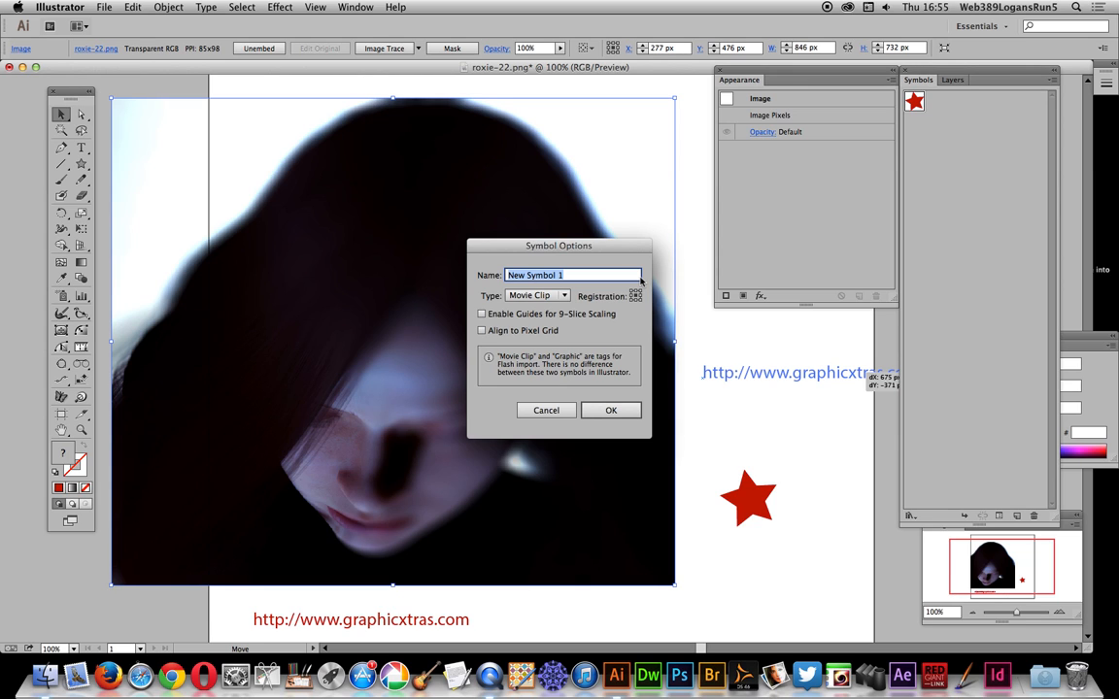
click(610, 408)
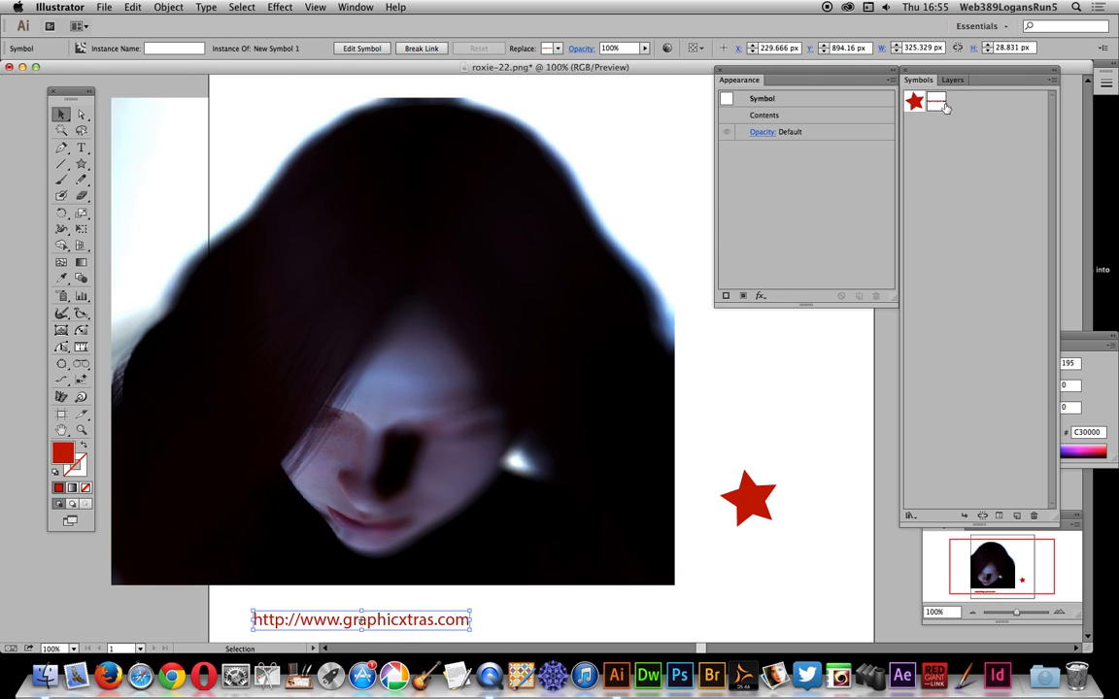
Step: Start the Phantasm Halftone effect on the roxie-22.png photo and move its settings dialog aside
click(406, 279)
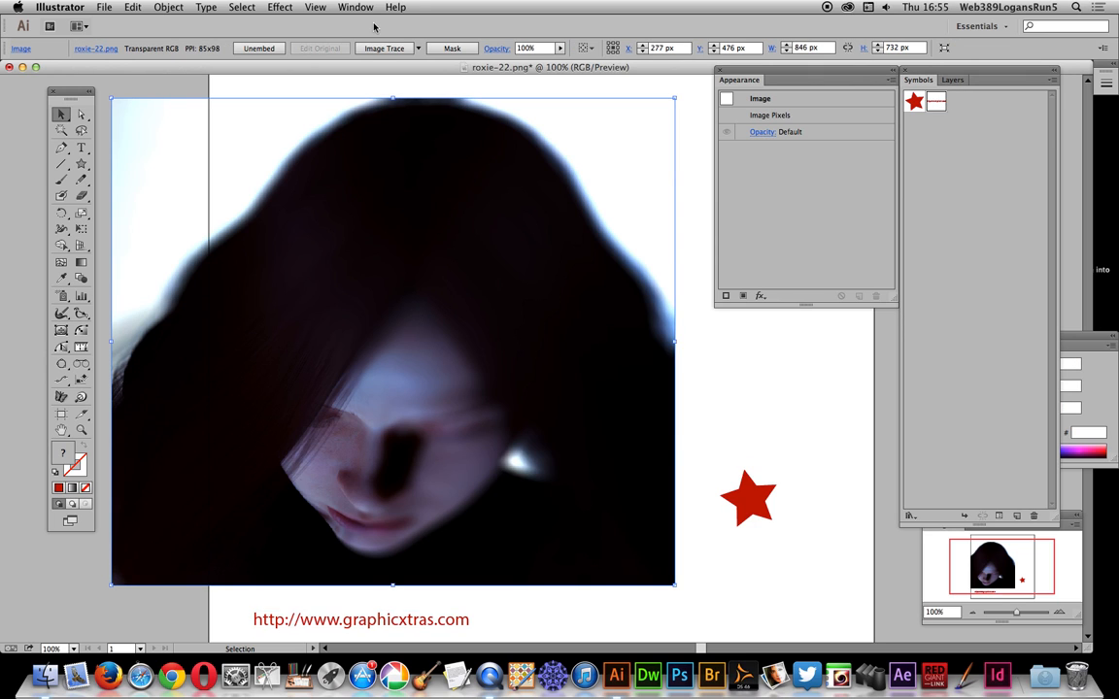
click(280, 6)
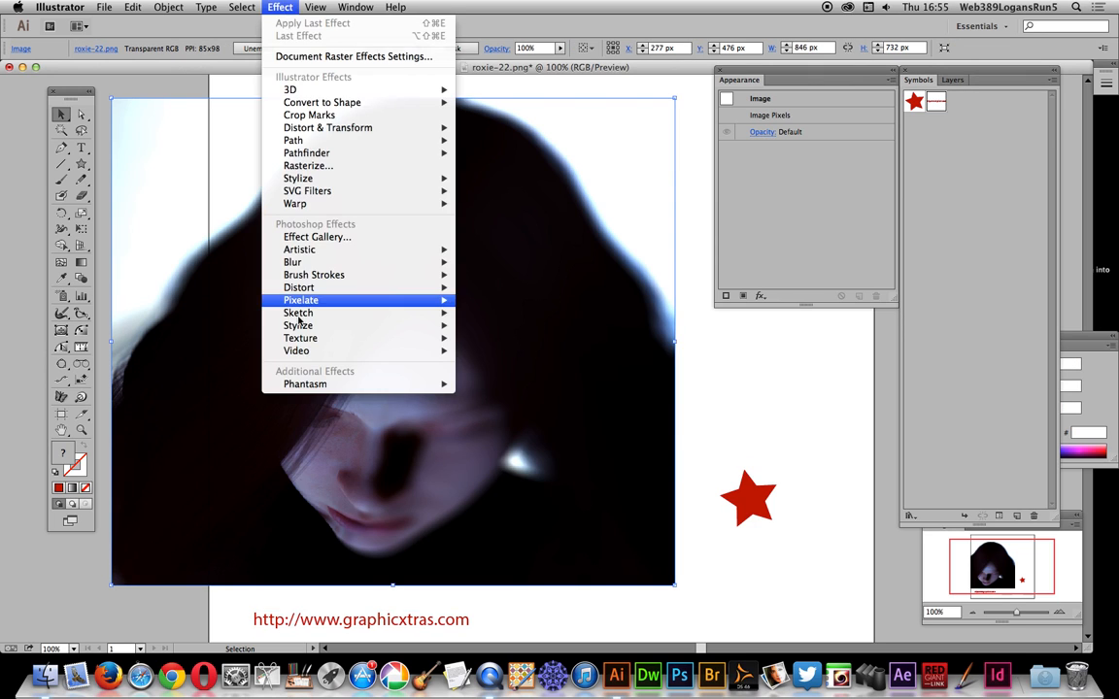
mouse_move(303, 384)
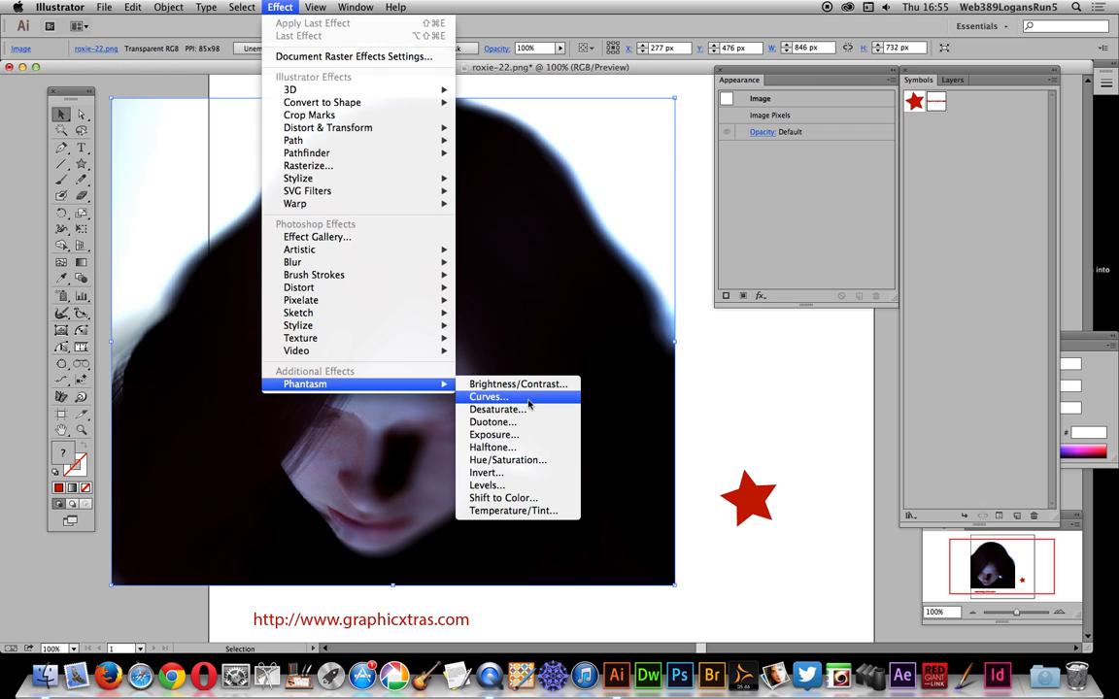
click(508, 448)
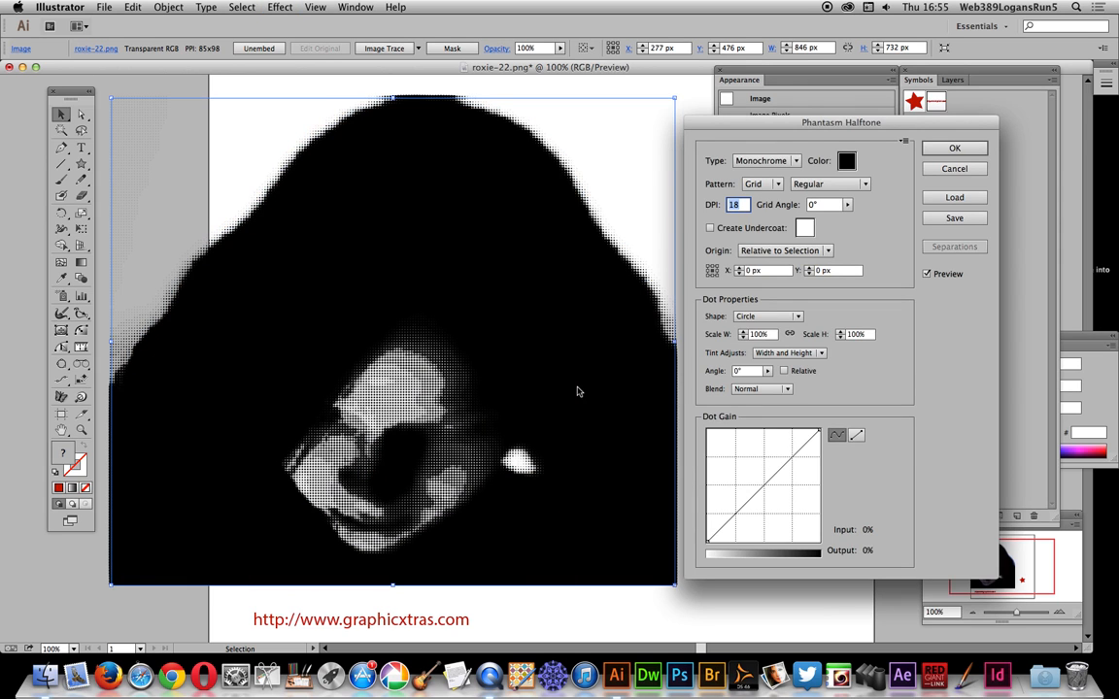
drag(799, 125, 759, 168)
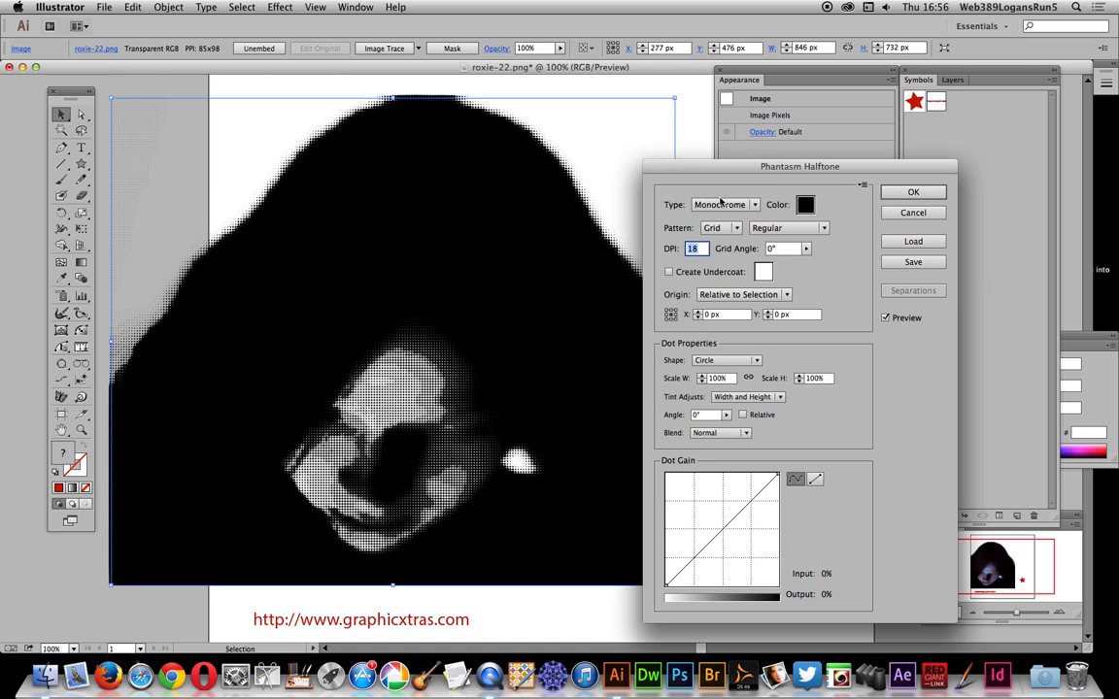
Step: Set the halftone type to RGB and the DPI to 4
click(731, 205)
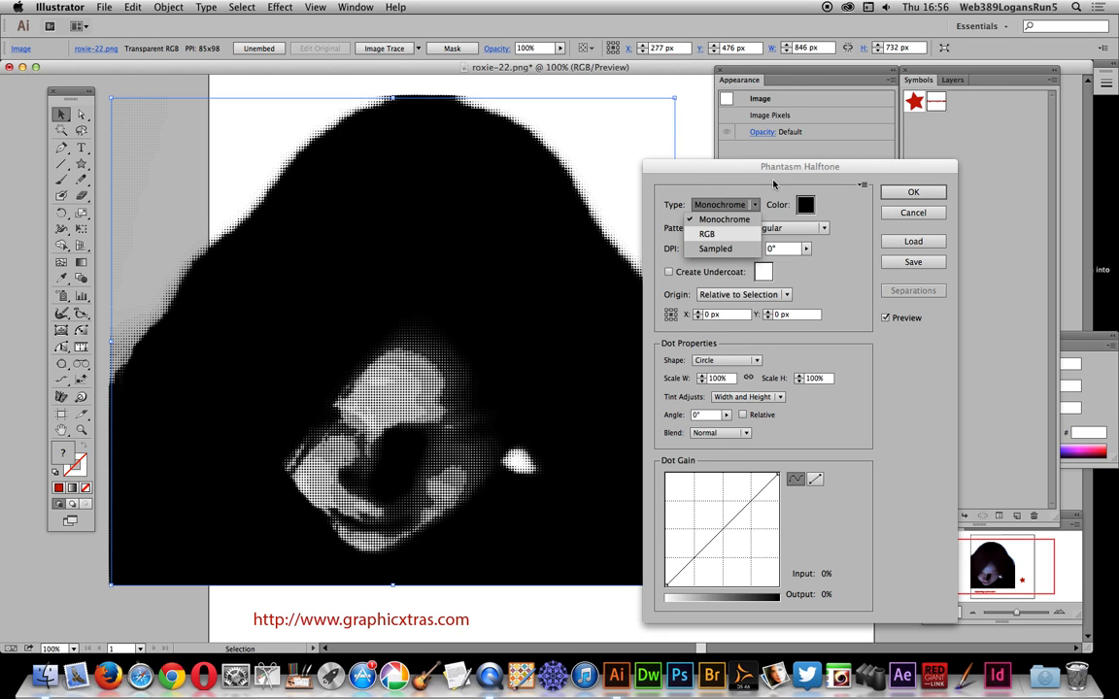
click(706, 234)
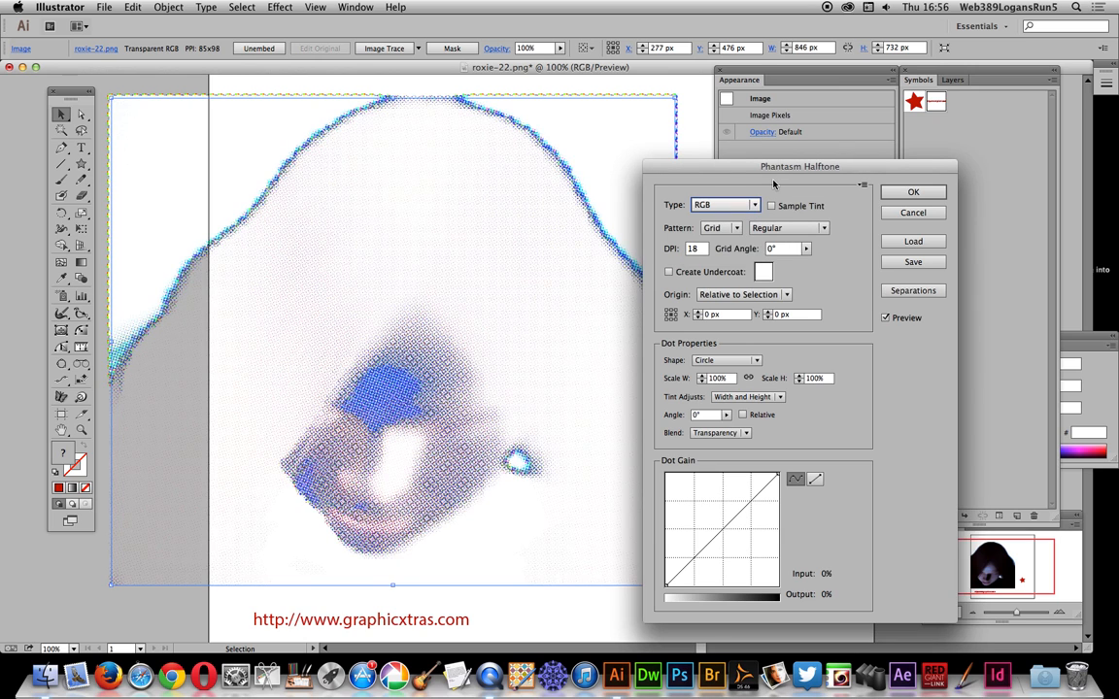
click(701, 250)
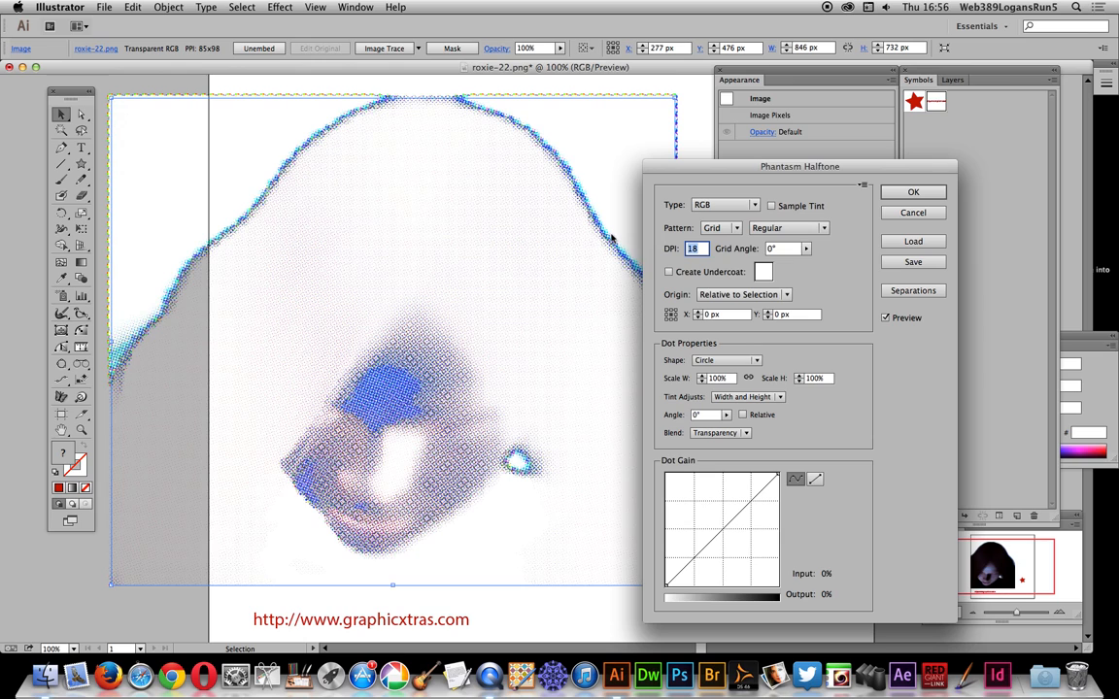
text(4)
key(Tab)
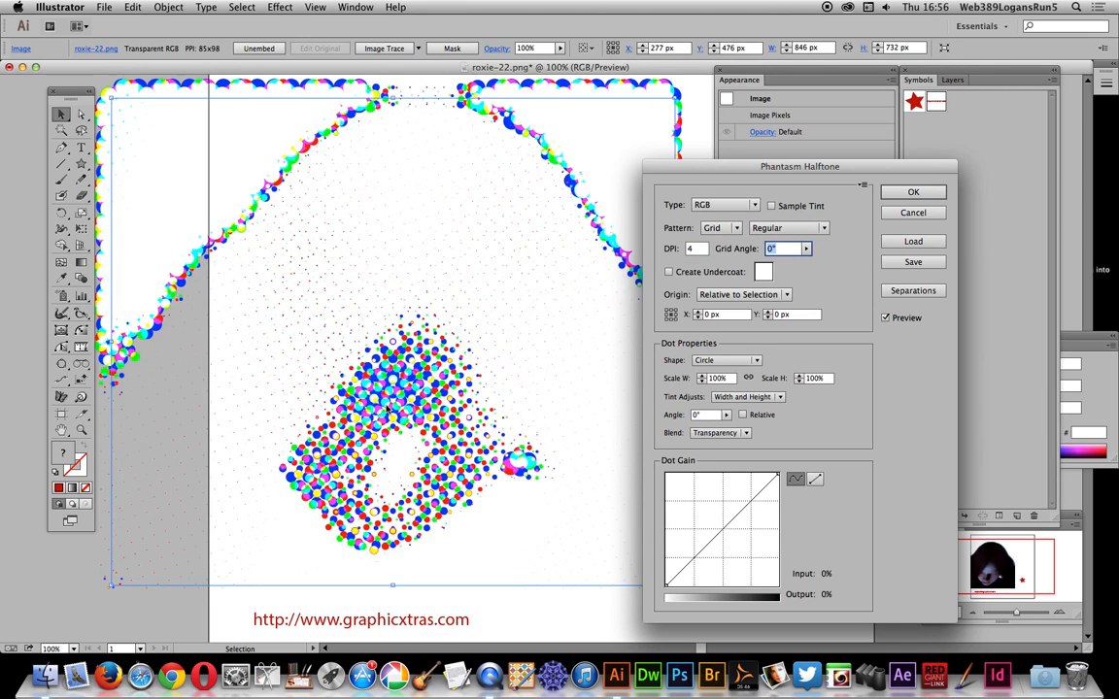
Step: Use the selected text symbol as the halftone dot shape, scale it to 500% in width and height, and apply the effect
click(723, 360)
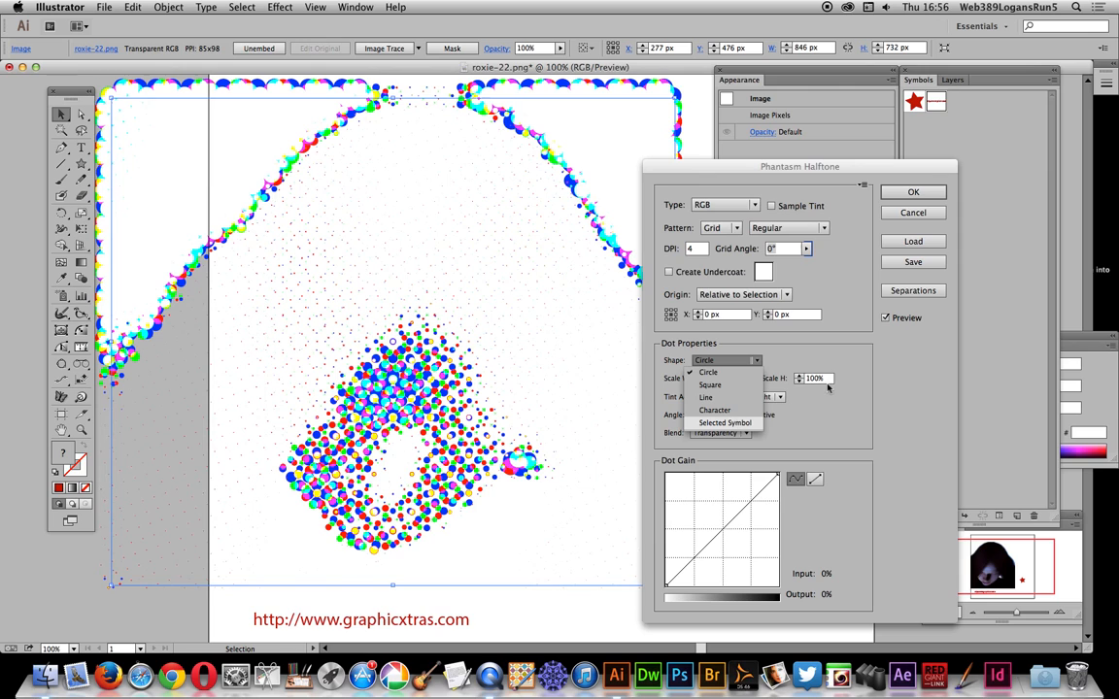
click(724, 422)
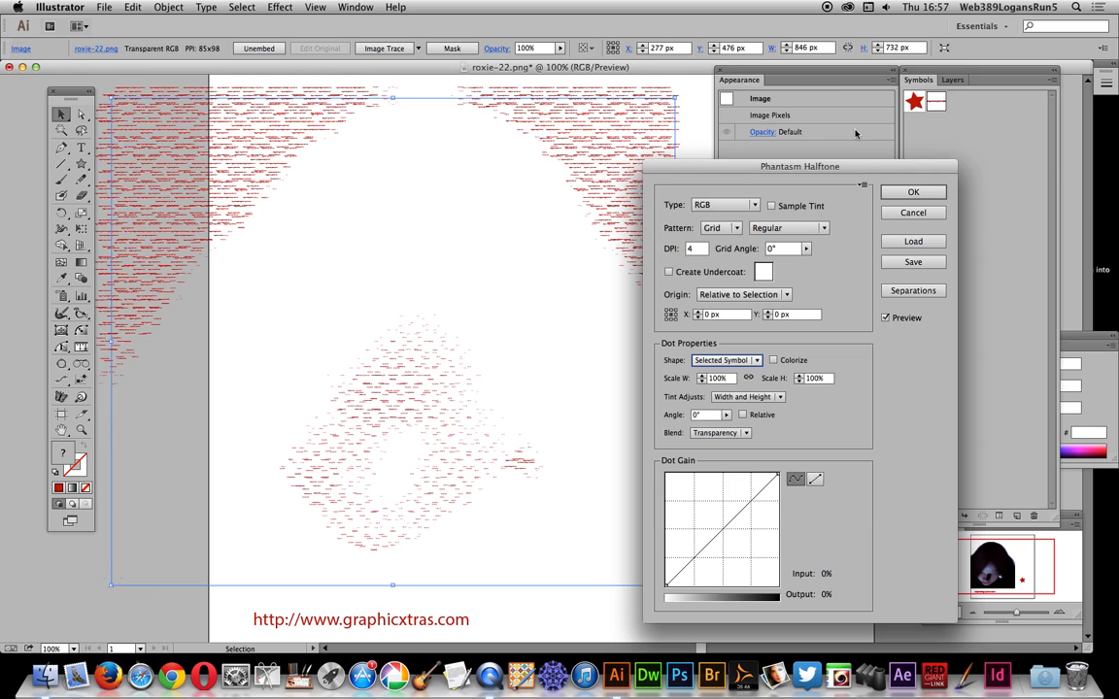
click(688, 375)
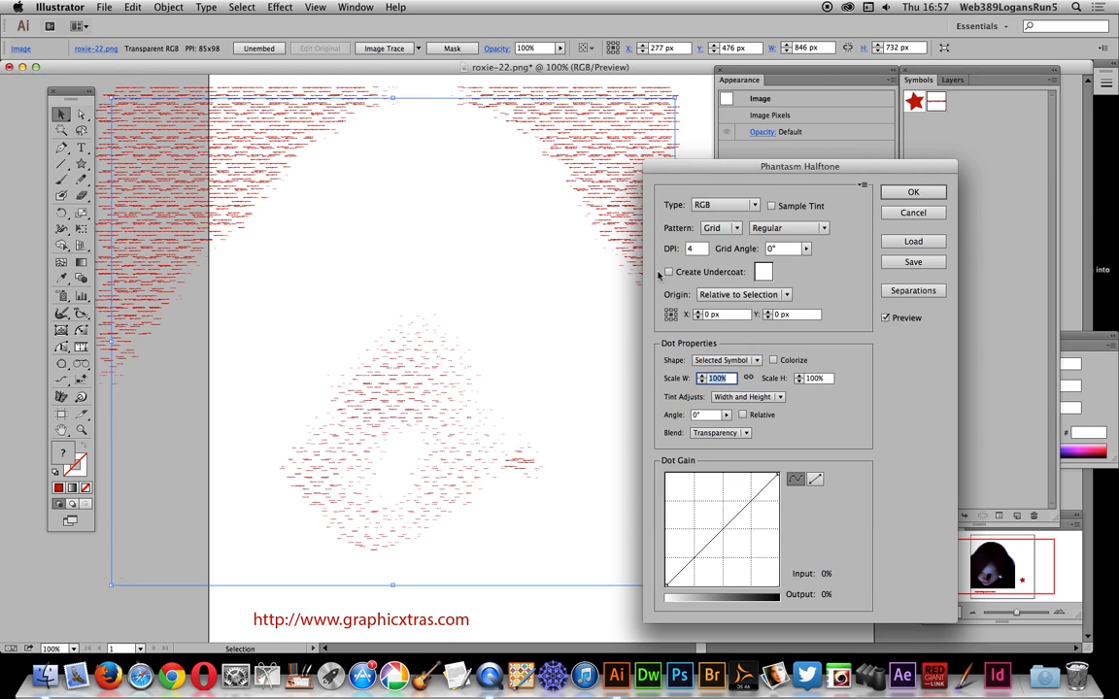
text(500)
key(Tab)
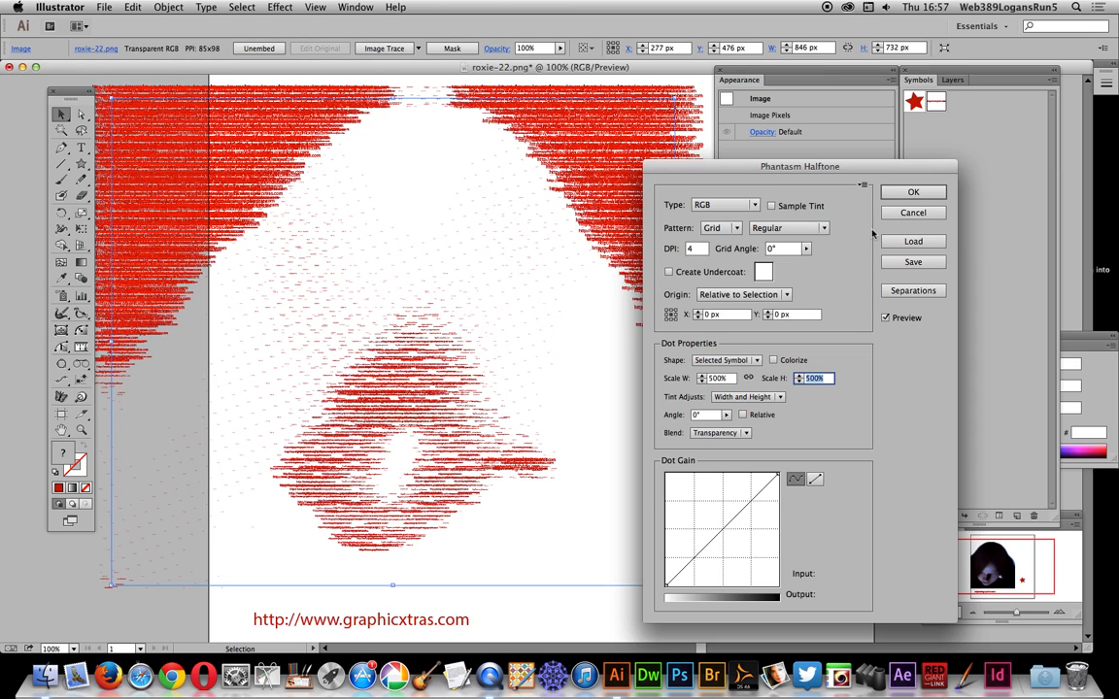
click(917, 192)
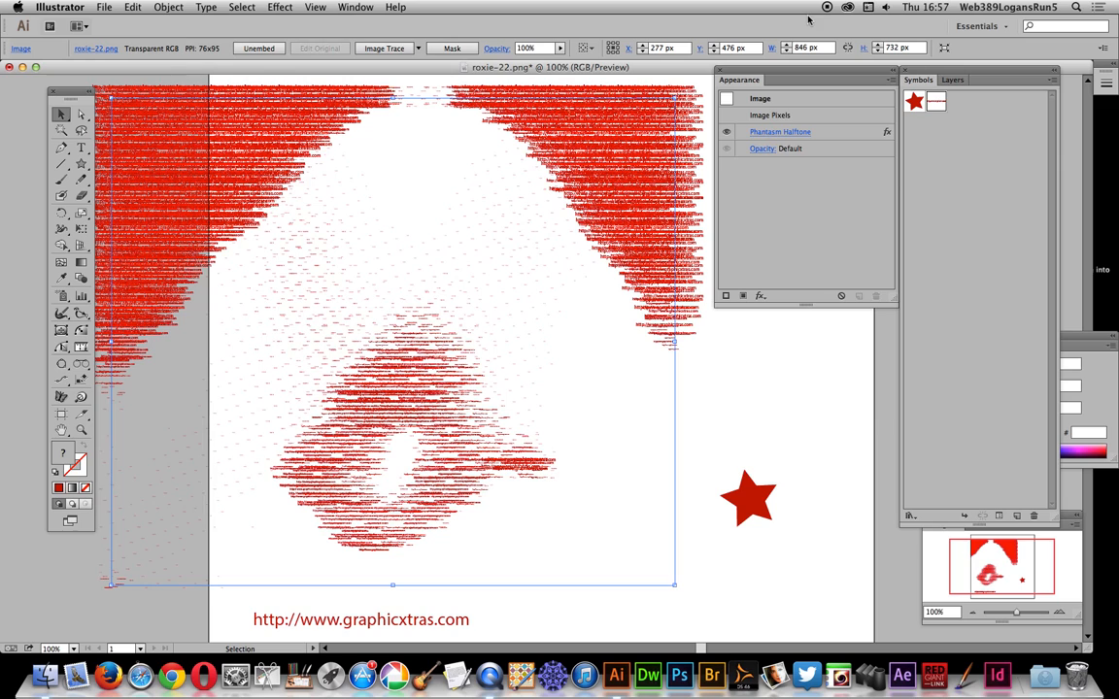
Step: Edit the photo's applied Phantasm Halftone to use the star symbol as its dot shape with Colorize enabled
click(915, 103)
click(778, 132)
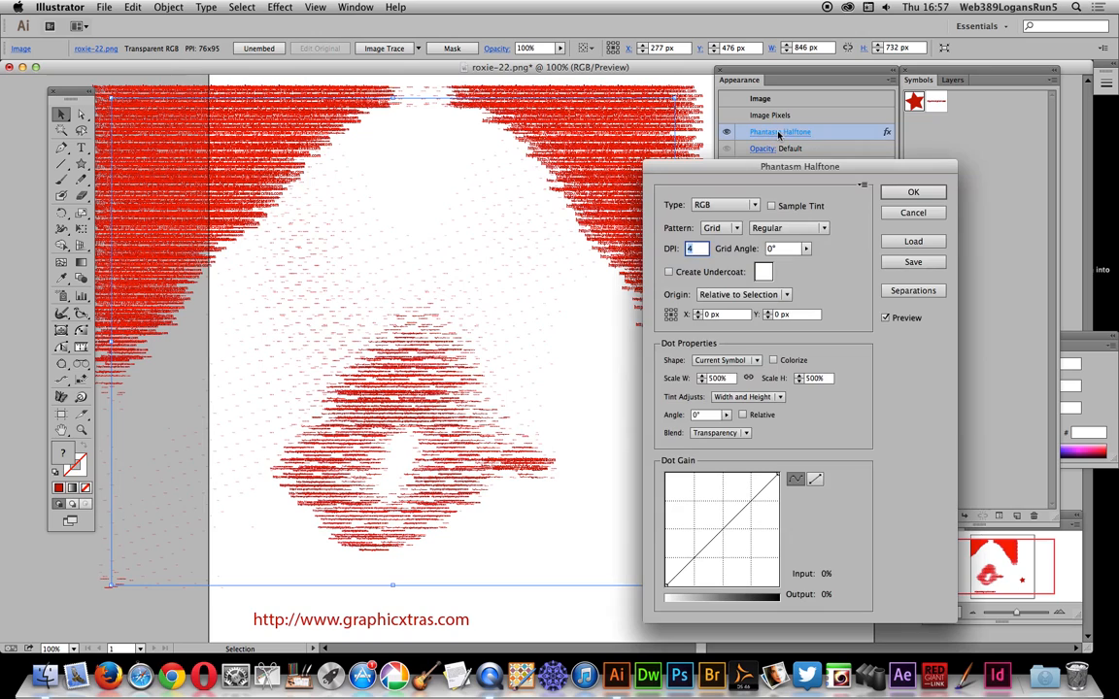
click(754, 361)
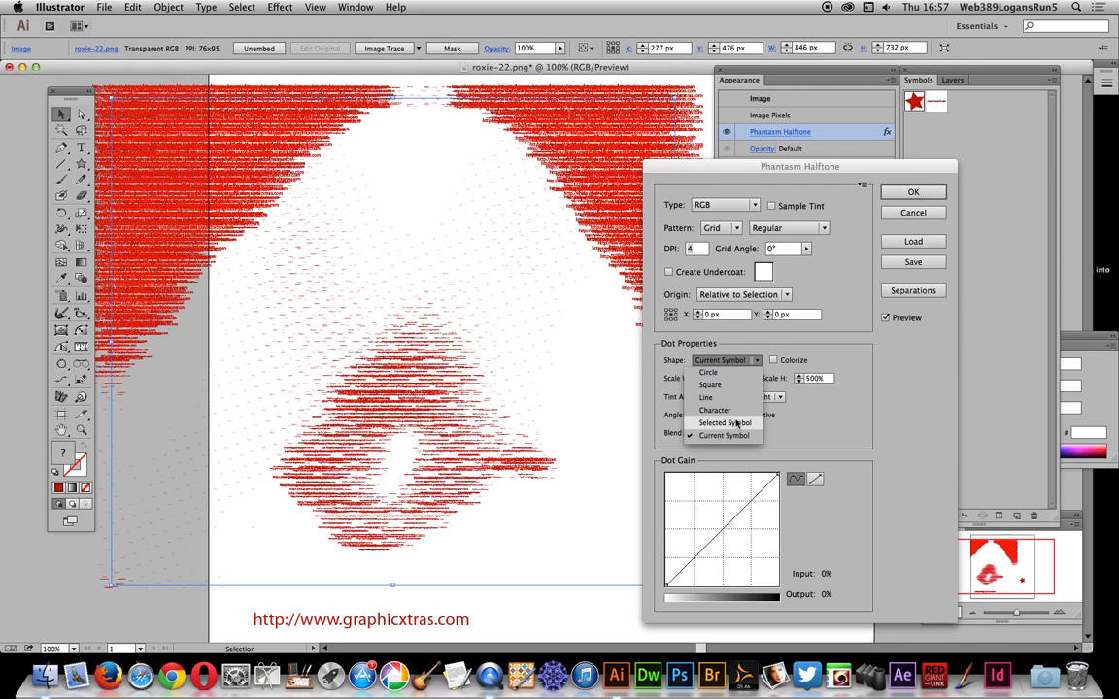
click(737, 423)
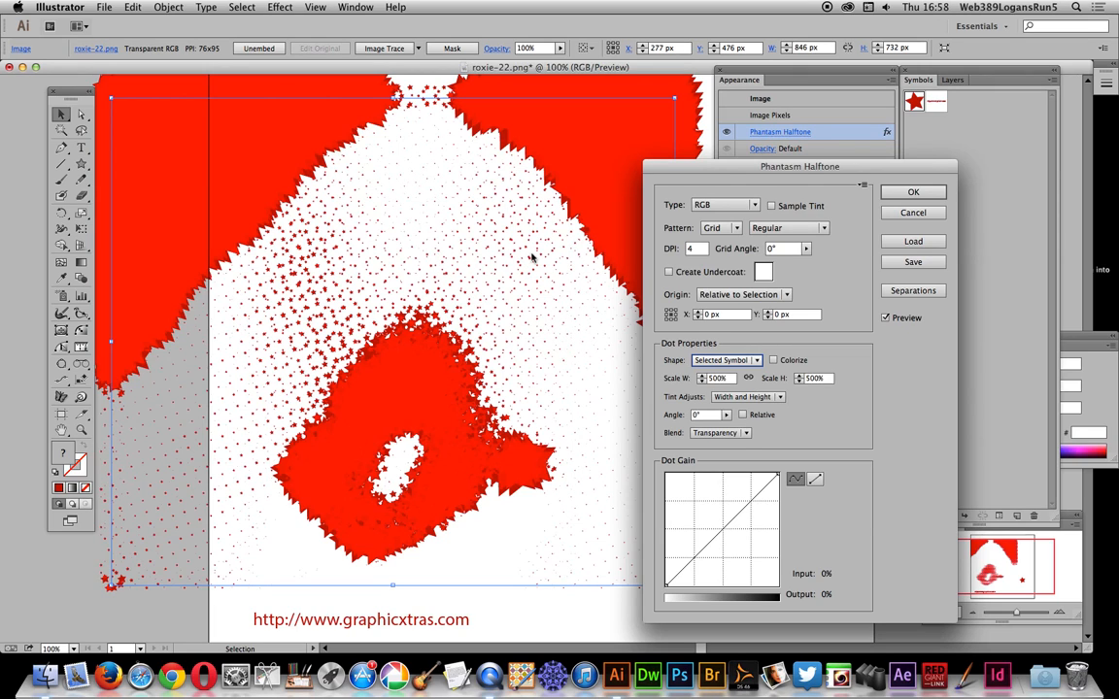
click(773, 361)
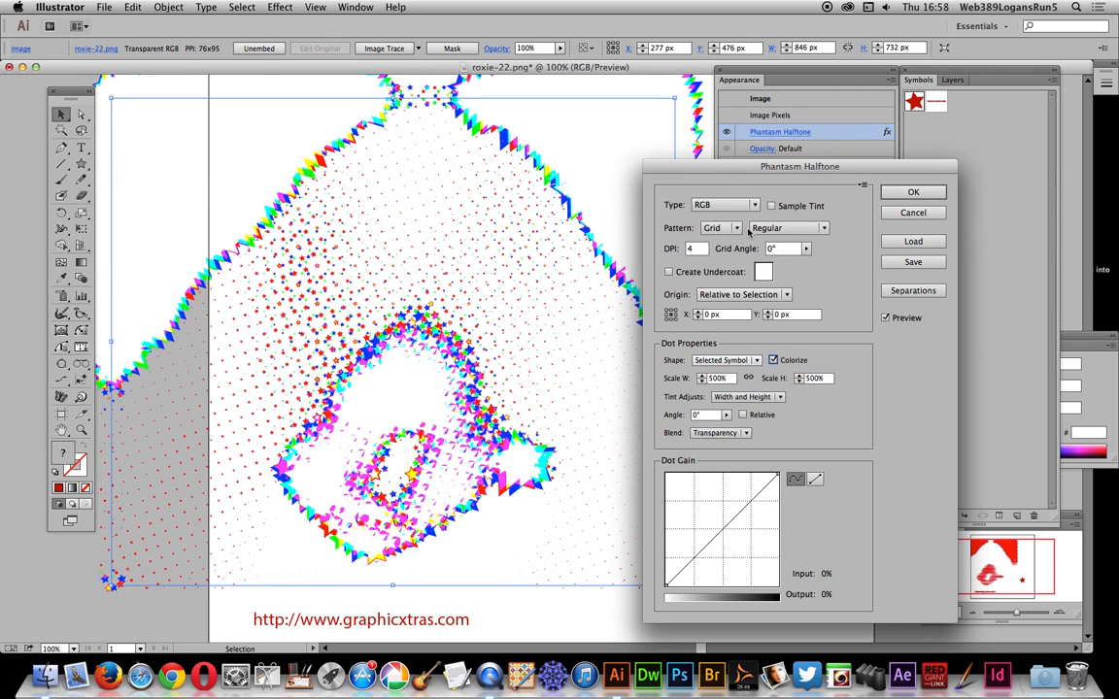
Step: Set the halftone type to Sampled and bend the dot gain curve with two points, the second at input 74, output 64
click(724, 205)
click(714, 248)
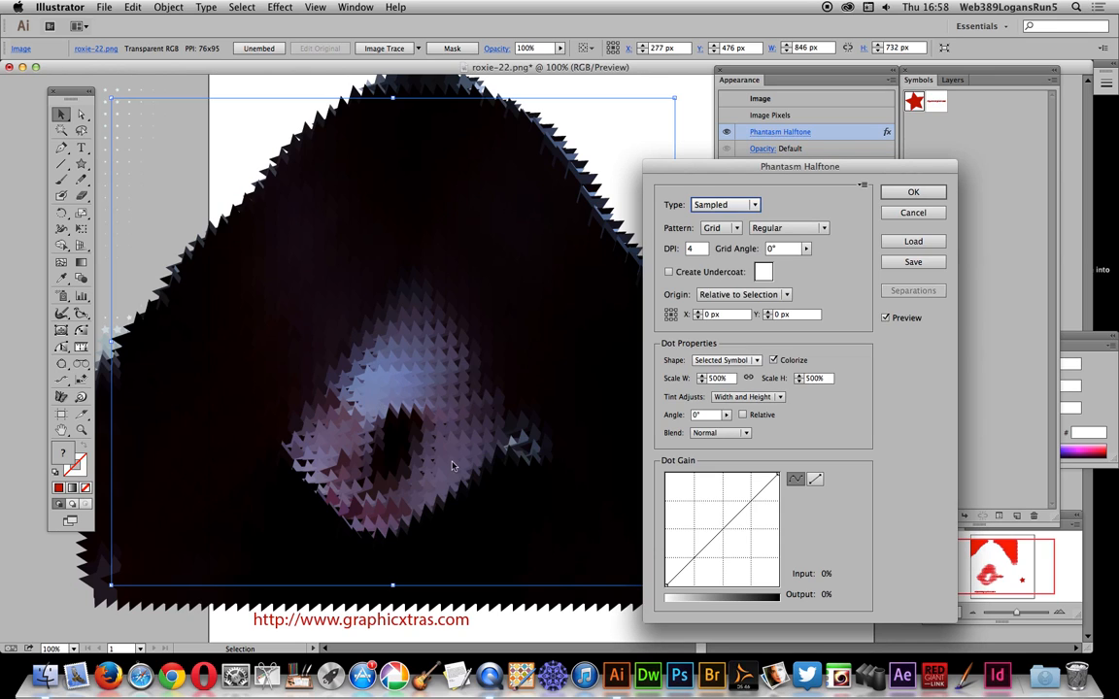
drag(721, 532, 747, 514)
Step: Set the halftone dots' width and height scale to 100% and apply the edited effect
drag(728, 377, 689, 379)
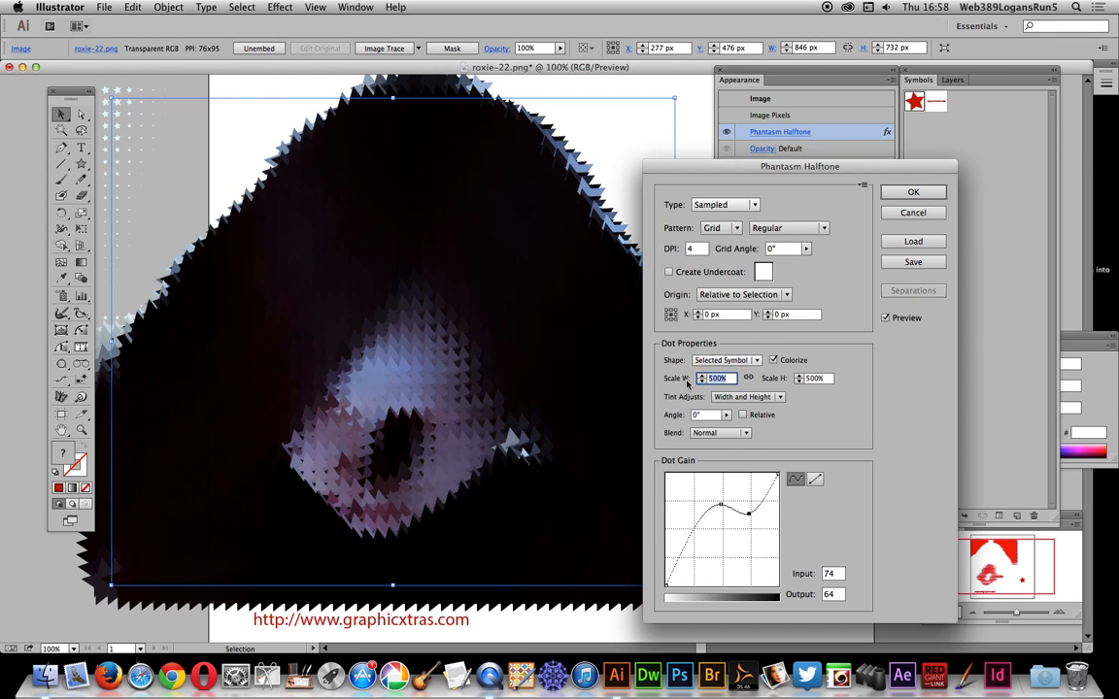
text(100)
key(Tab)
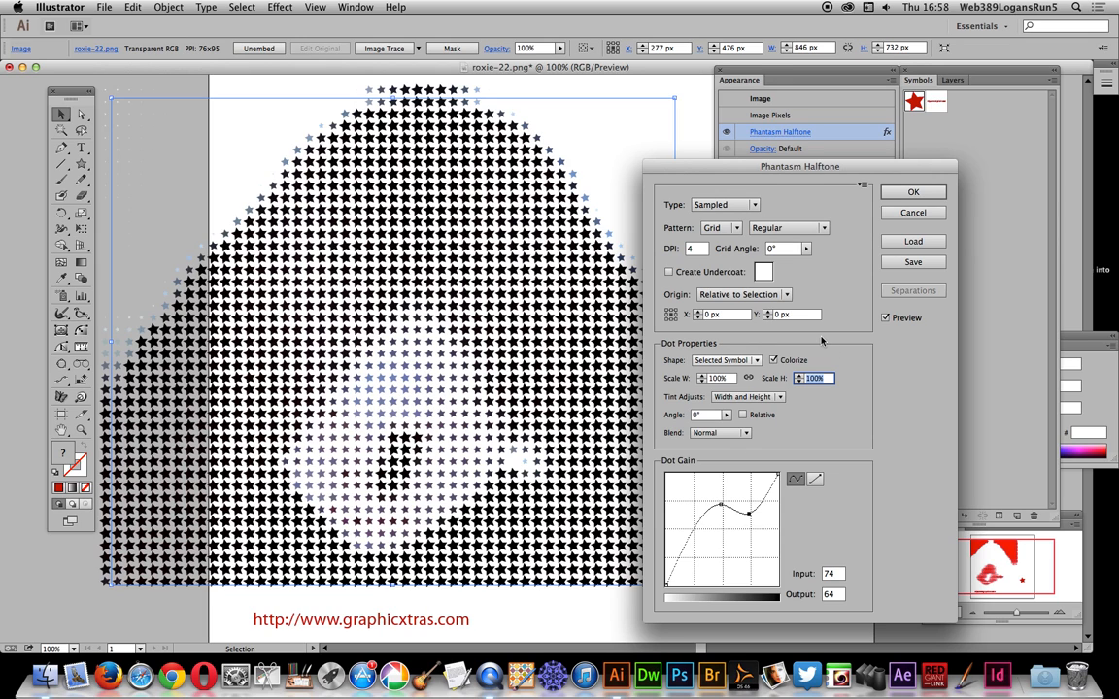
click(917, 191)
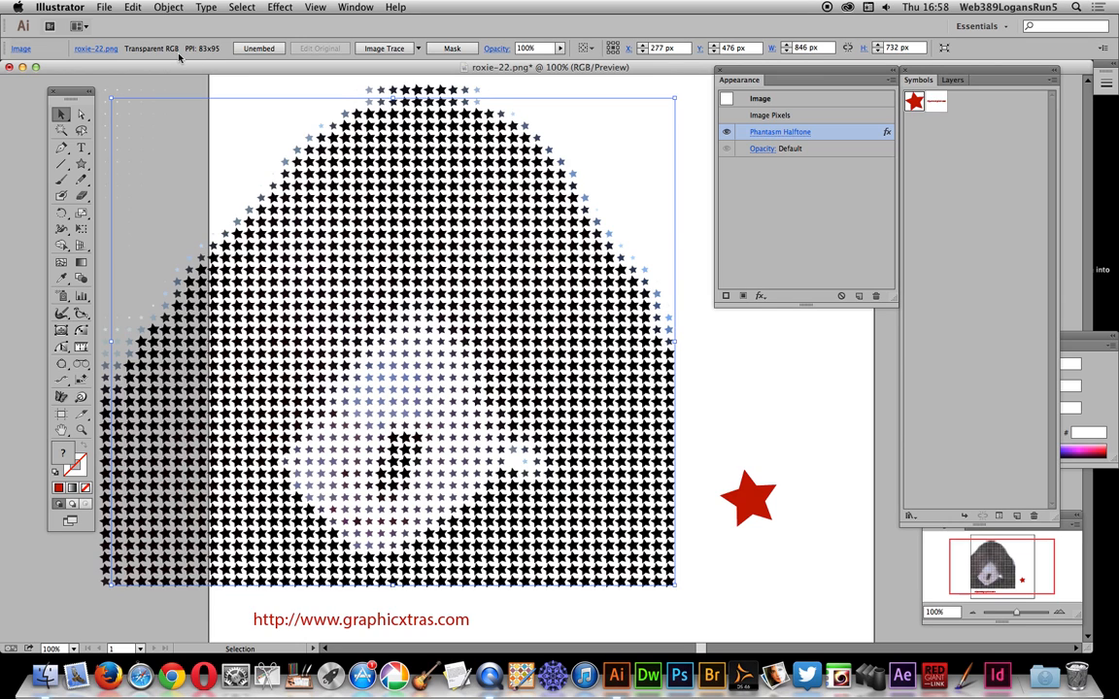
Step: Expand the appearance of the halftoned photo into vector stars and ungroup the result
click(166, 7)
click(219, 171)
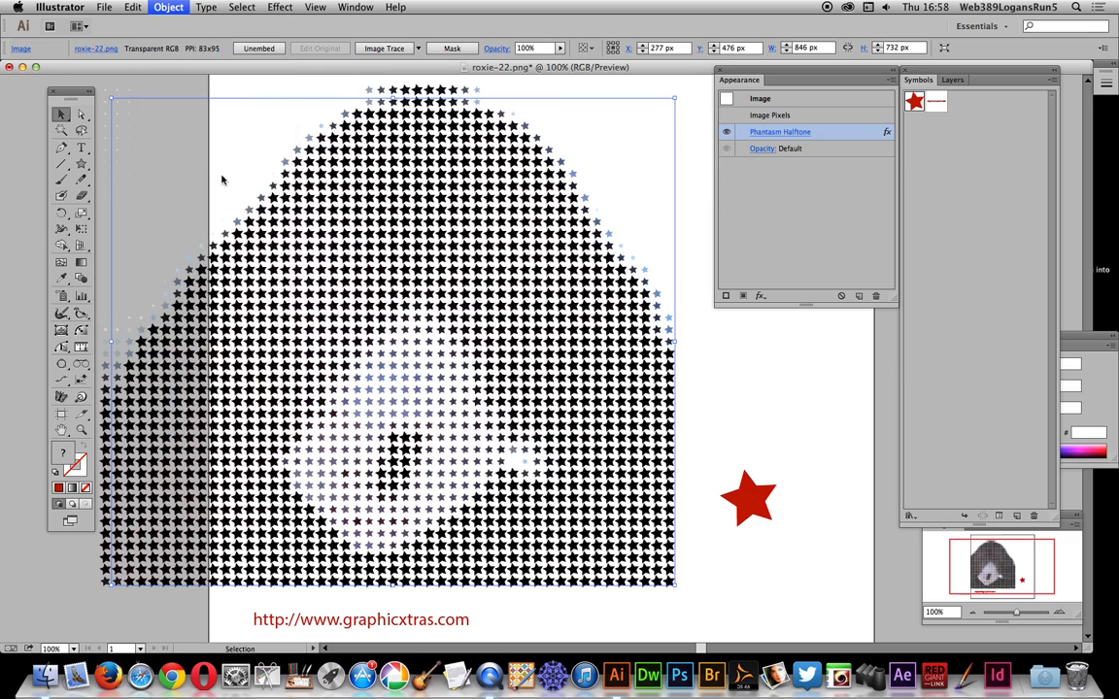
click(165, 7)
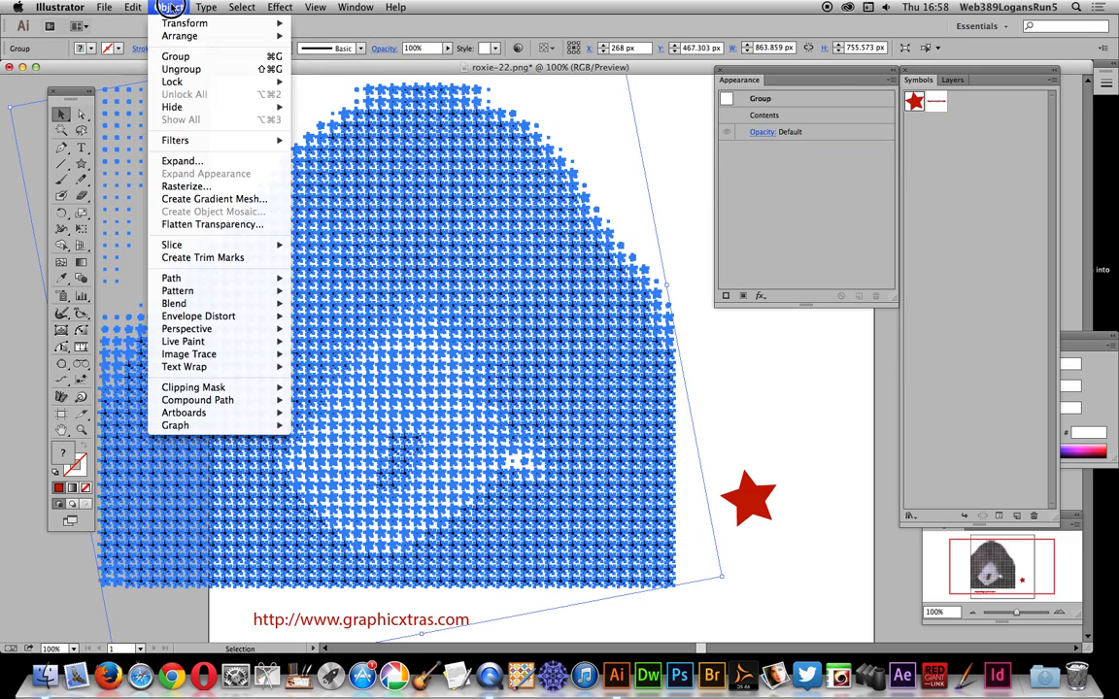
click(194, 73)
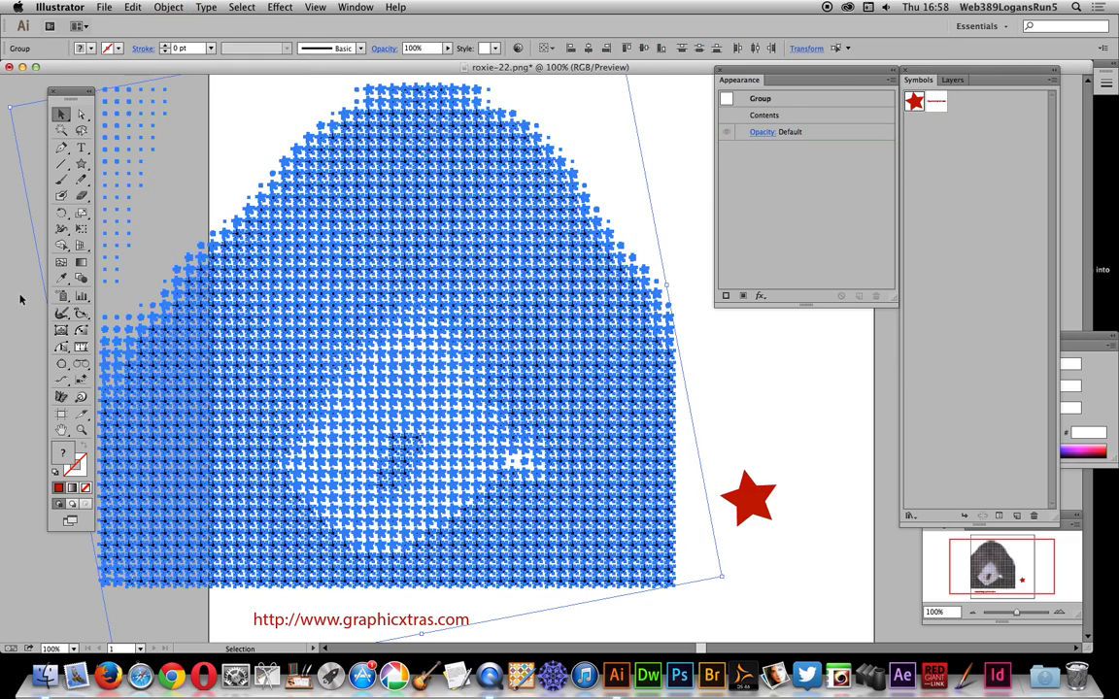
Step: Deselect the artwork and select individual halftone stars to examine whether they are separate objects
click(17, 270)
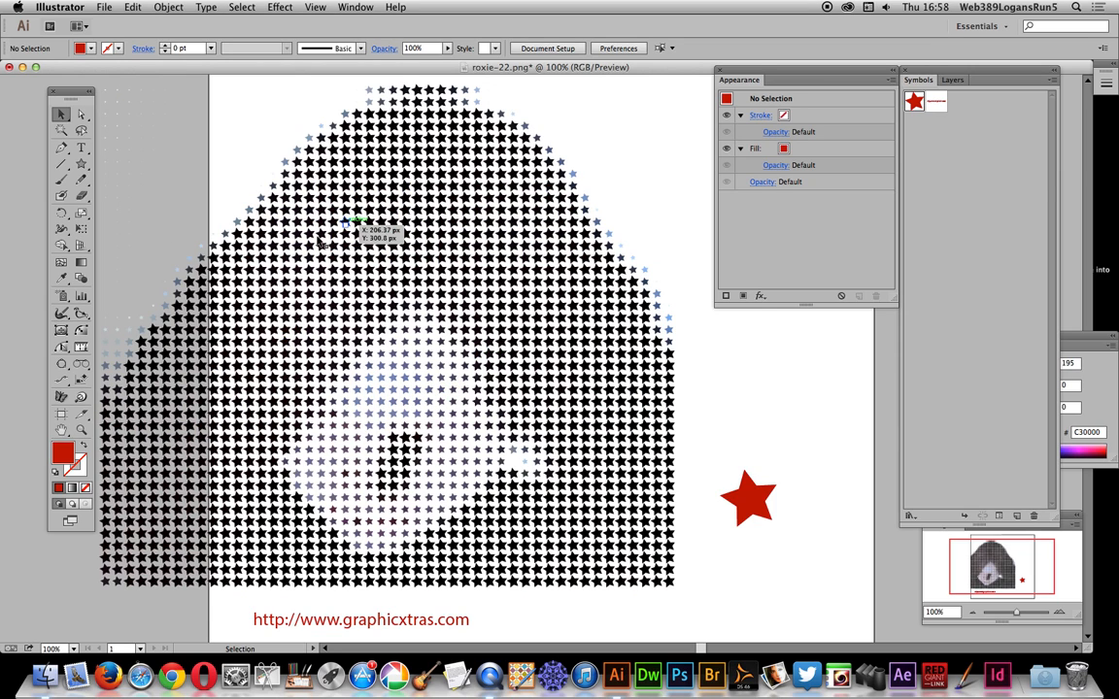
click(356, 331)
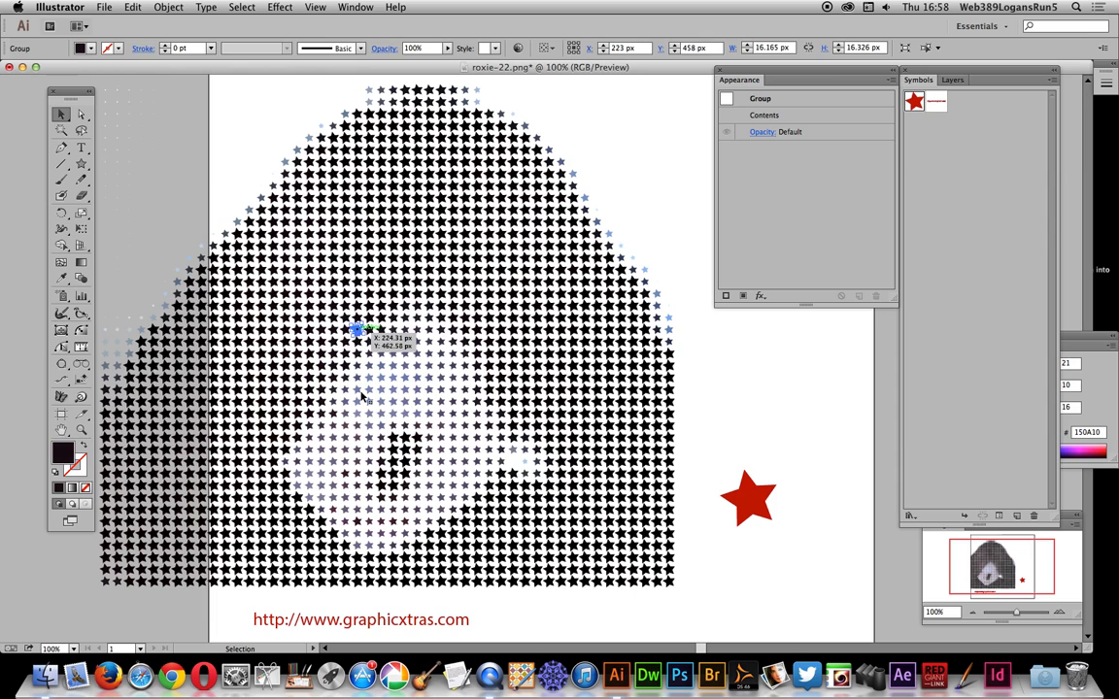
click(360, 392)
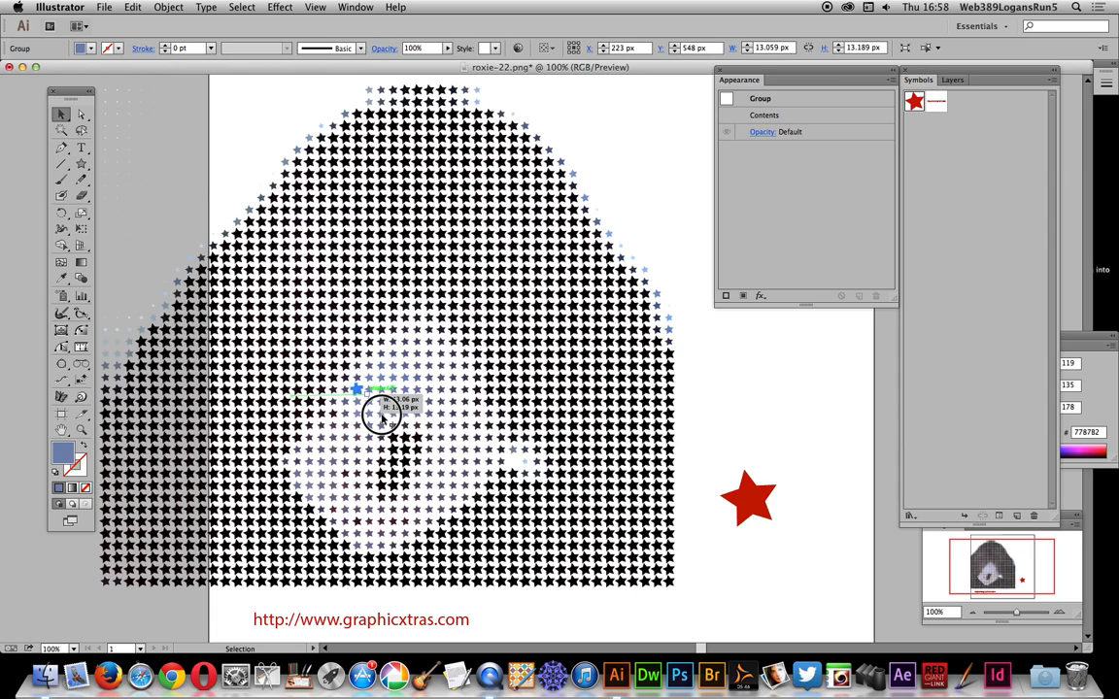